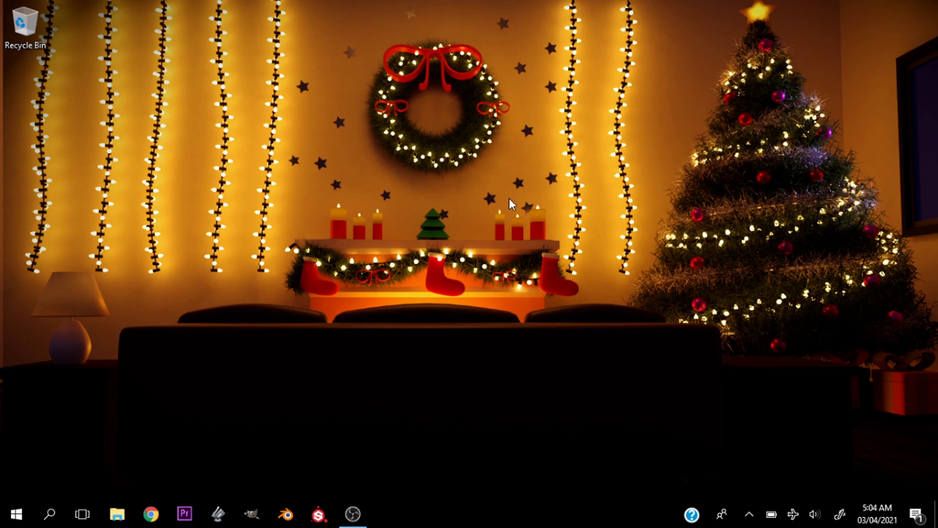
# Launch Blender, start a General file, and switch to the front orthographic view.
pyautogui.click(282, 513)
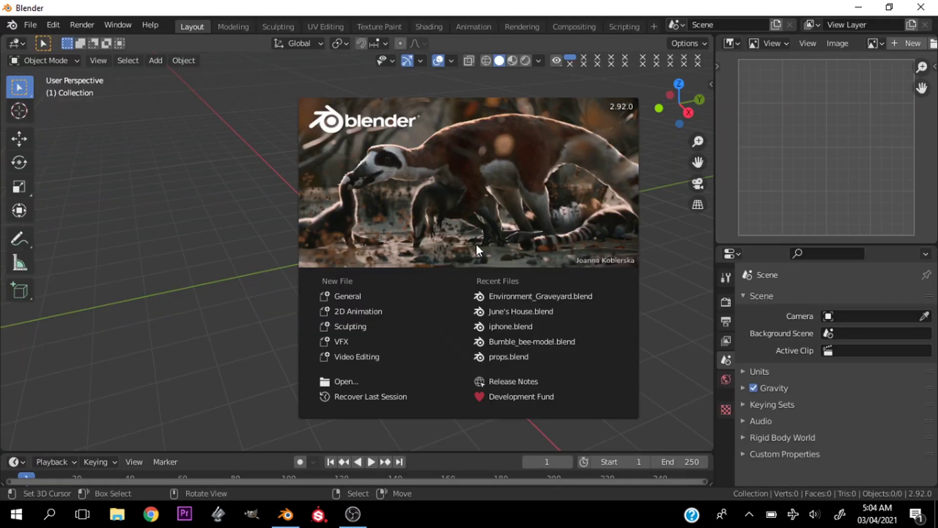
pyautogui.click(335, 291)
pyautogui.press('`')
pyautogui.click(335, 202)
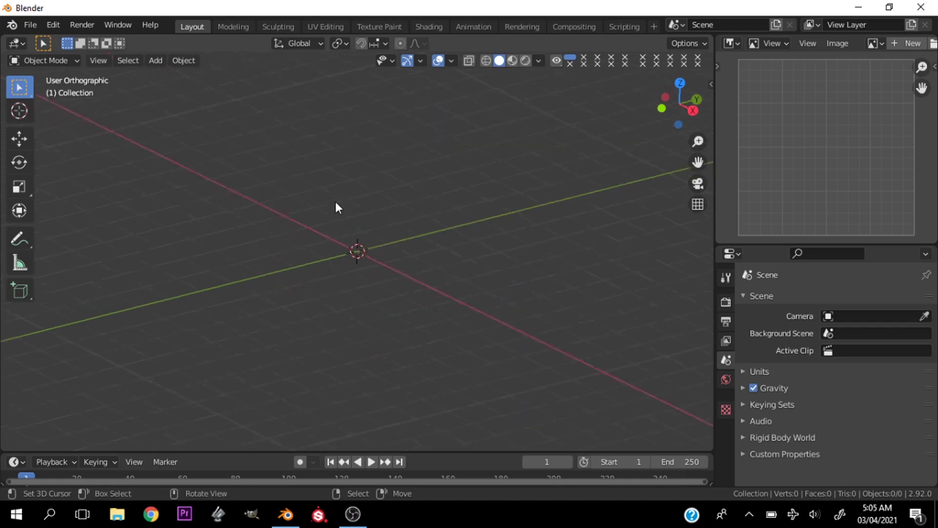
# Add a UV sphere mesh to the empty scene.
pyautogui.hotkey('shift', 'a')
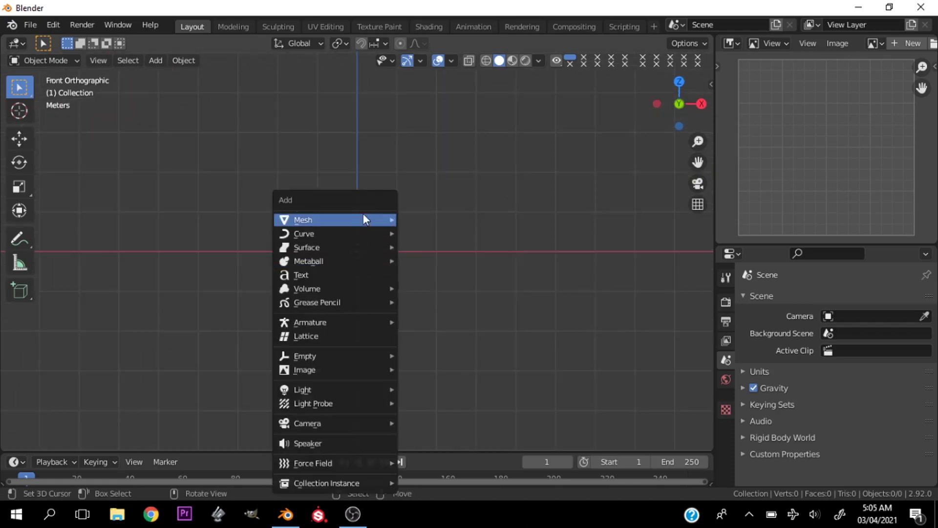
pyautogui.moveTo(365, 219)
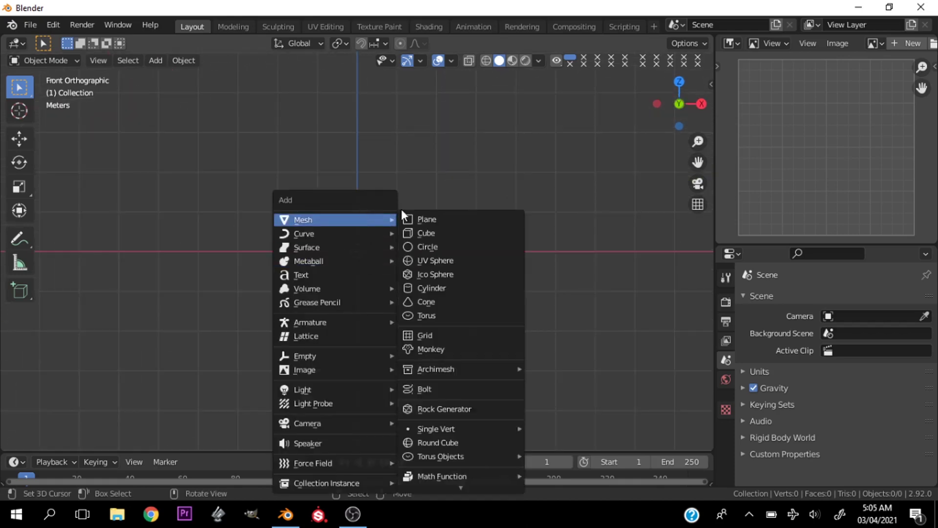
pyautogui.click(442, 261)
pyautogui.scroll(5, 398, 260)
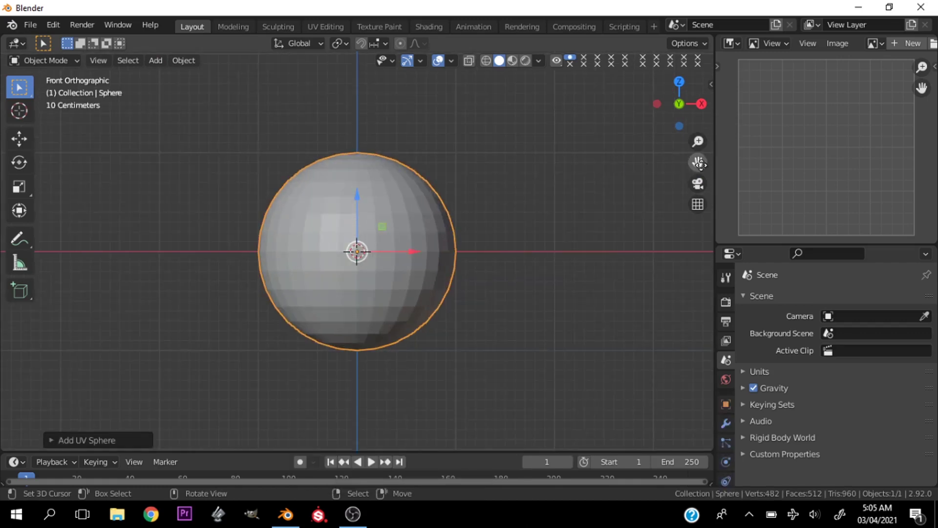
pyautogui.moveTo(698, 161); pyautogui.dragTo(698, 190)
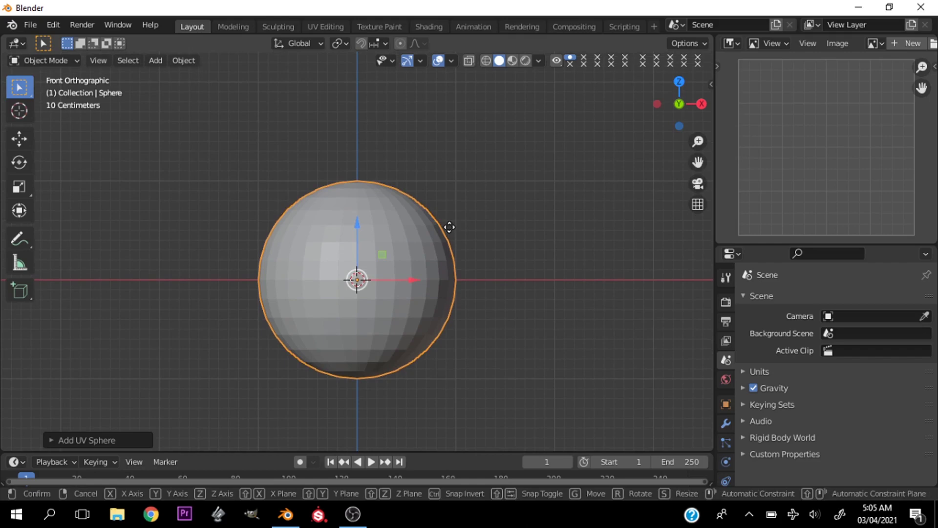
# Raise the sphere 1 m along Z and set its origin to the 3D cursor at its base.
pyautogui.press('g')
pyautogui.press('z')
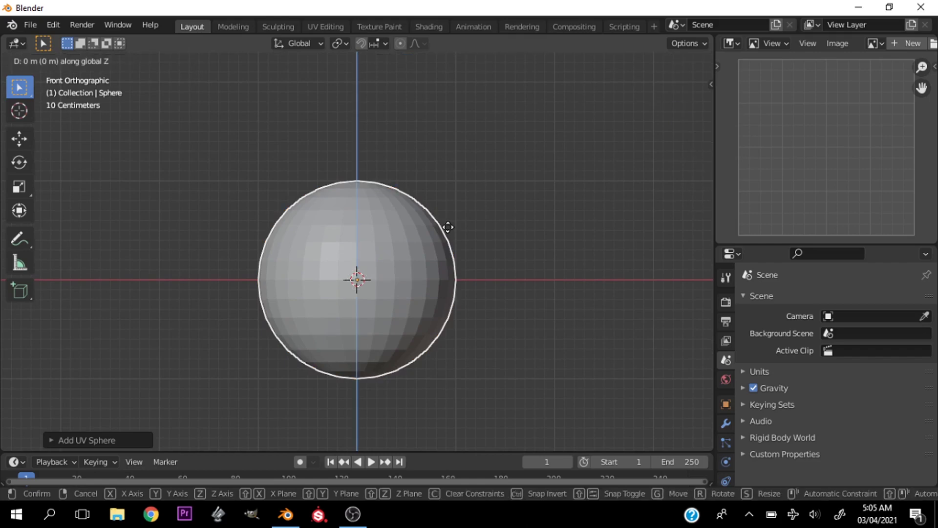
pyautogui.write('1')
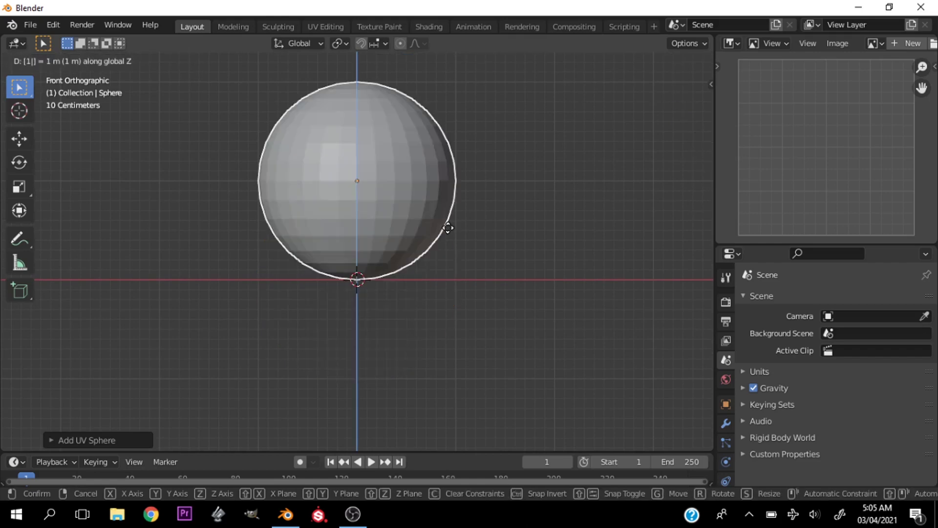
pyautogui.press('Return')
pyautogui.press('q')
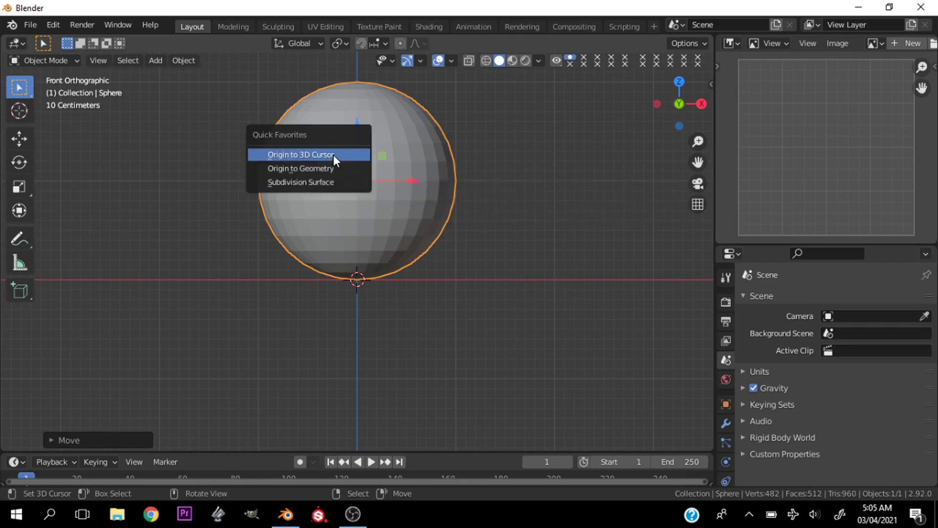
pyautogui.click(333, 155)
pyautogui.moveTo(697, 162); pyautogui.dragTo(664, 342)
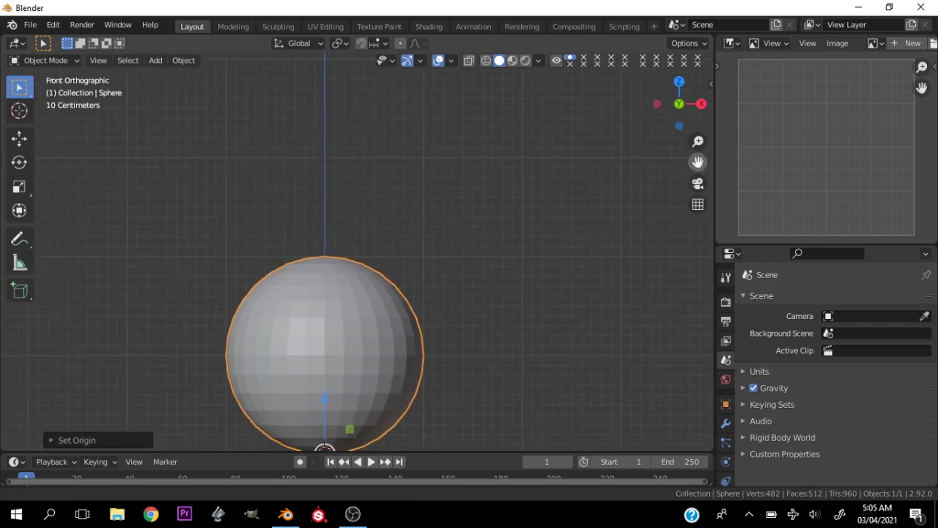
# Pull the sphere's top vertex up about 0.55 m with wide smooth proportional falloff.
pyautogui.press('Tab')
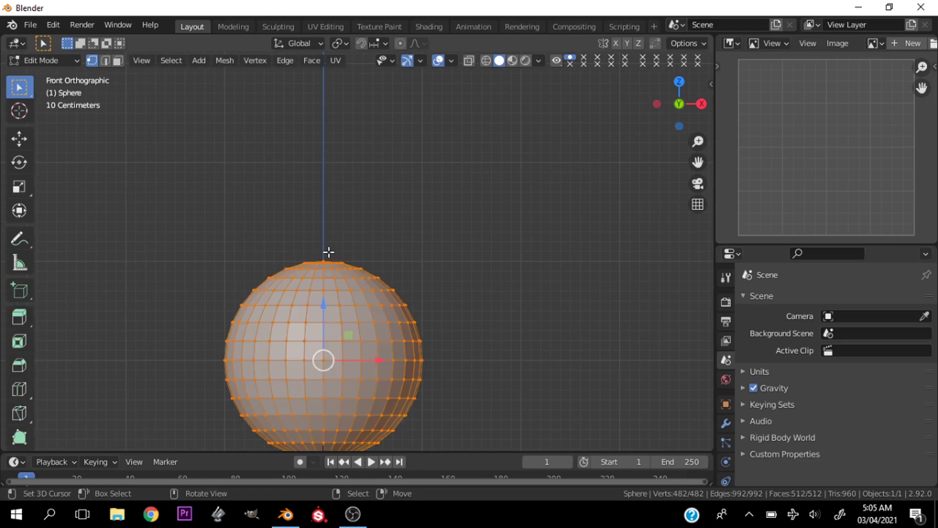
pyautogui.click(323, 254)
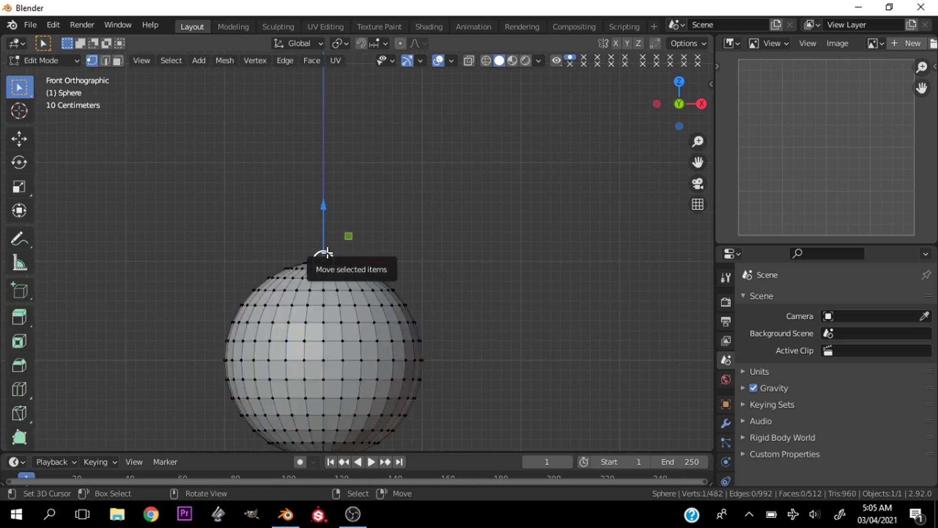
pyautogui.press('o')
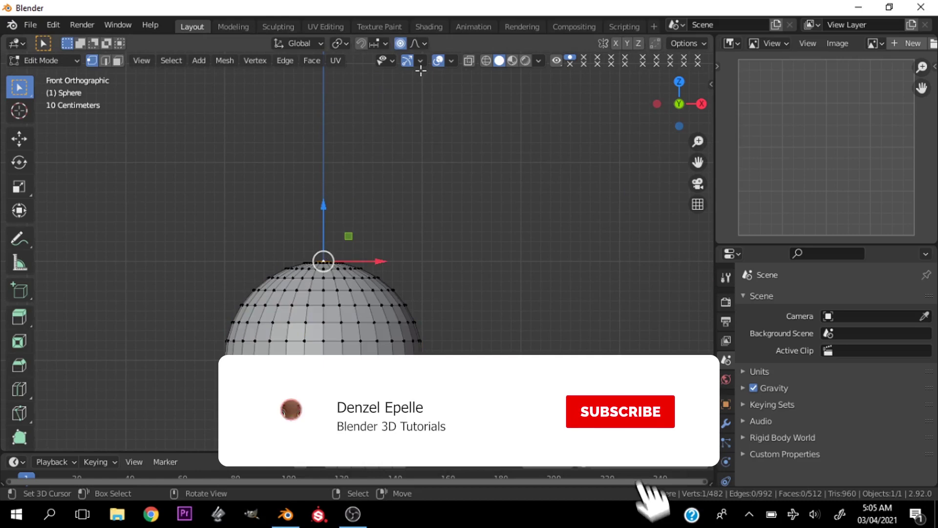
pyautogui.press('g')
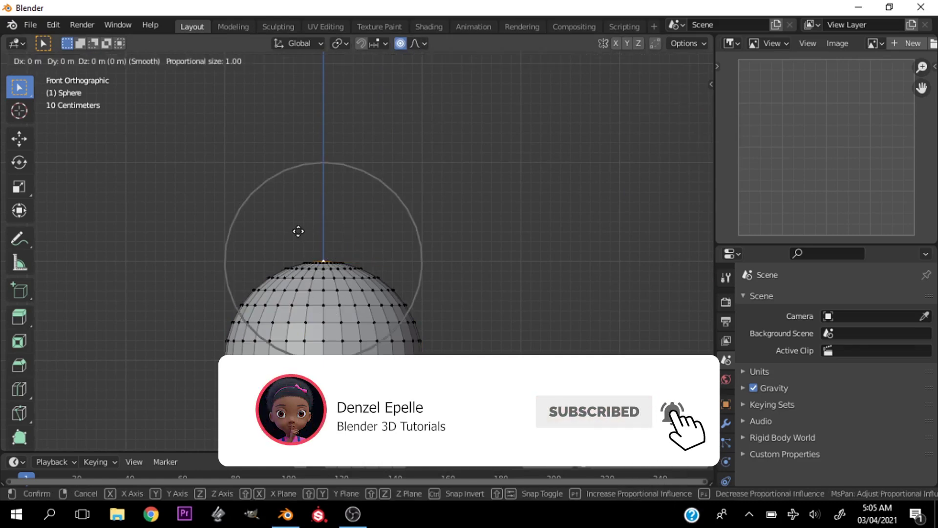
pyautogui.press('z')
pyautogui.scroll(-2, 298, 229)
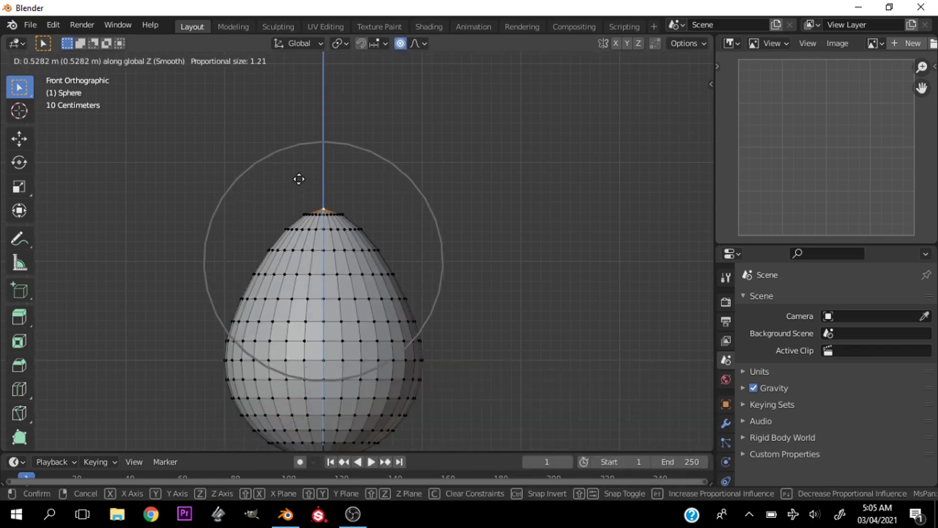
pyautogui.scroll(-1, 298, 179)
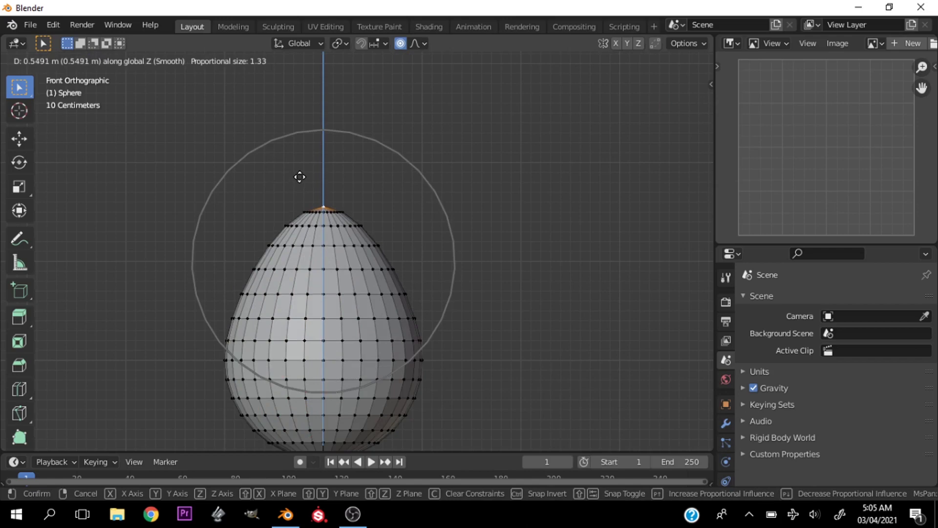
pyautogui.scroll(-1, 299, 175)
pyautogui.click(300, 171)
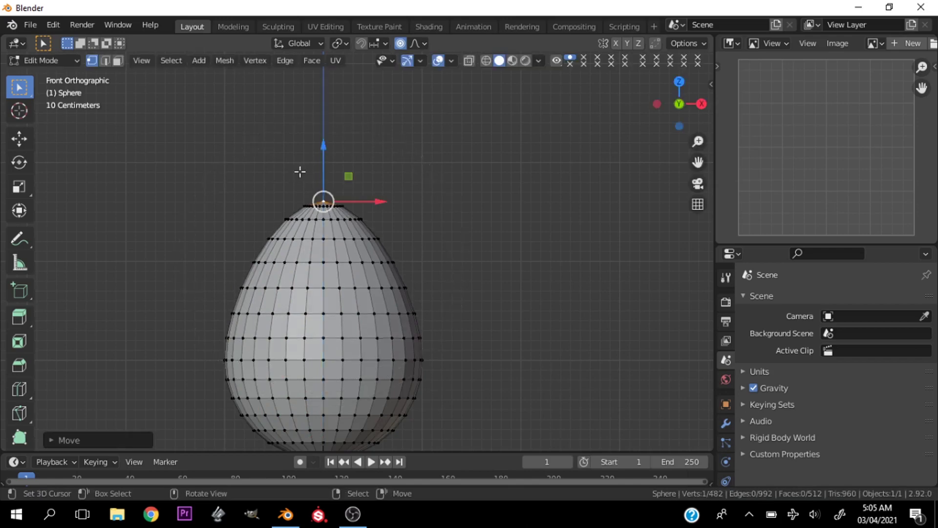
pyautogui.press('Tab')
pyautogui.scroll(-3, 312, 207)
pyautogui.scroll(3, 371, 266)
# Shade the egg smooth and add a Subdivision modifier with Ctrl+1.
pyautogui.rightClick(371, 266)
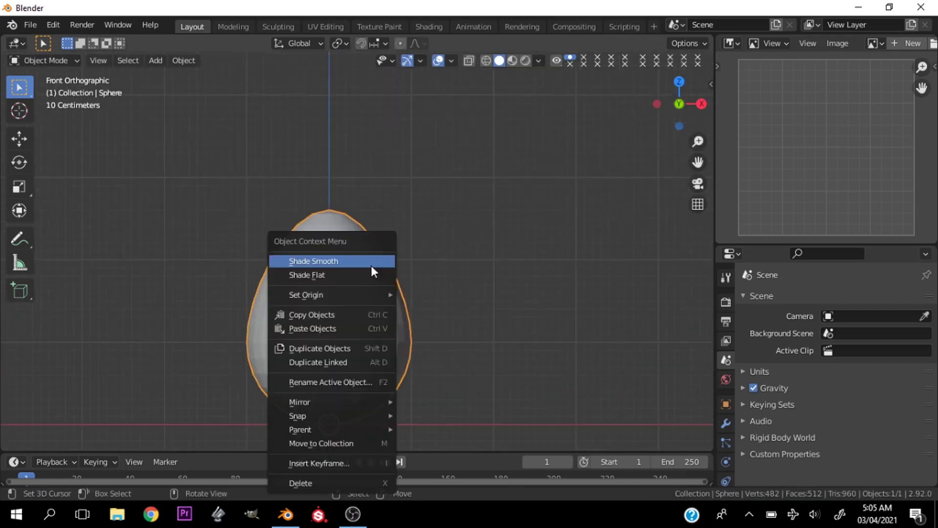
pyautogui.click(371, 265)
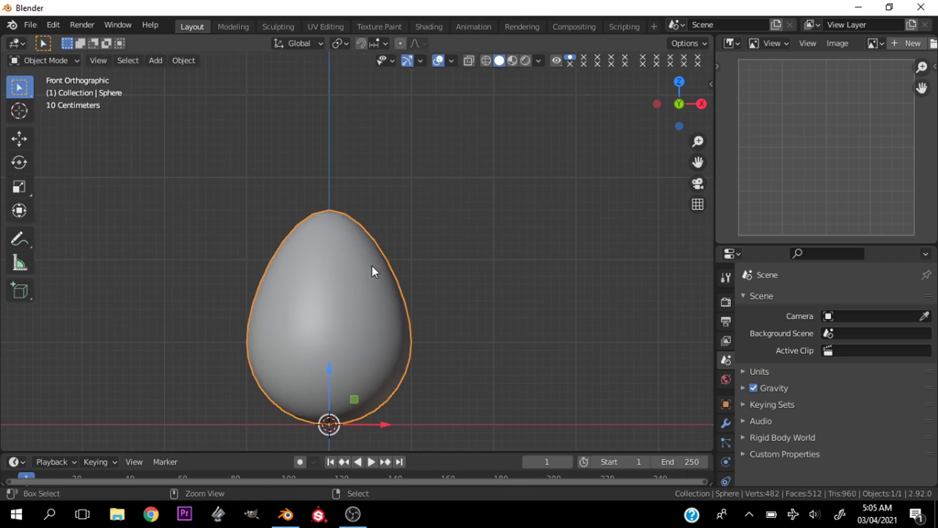
pyautogui.hotkey('ctrl', '1')
pyautogui.scroll(2, 372, 266)
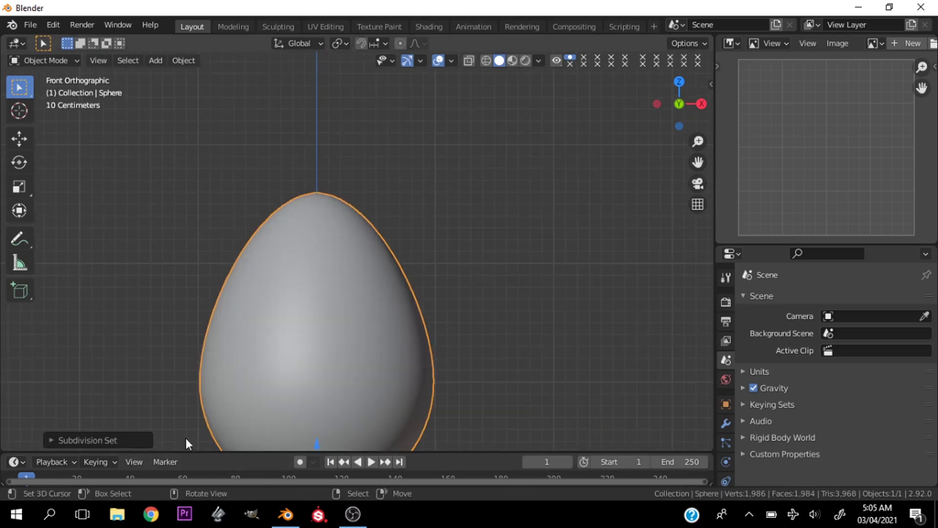
pyautogui.click(725, 423)
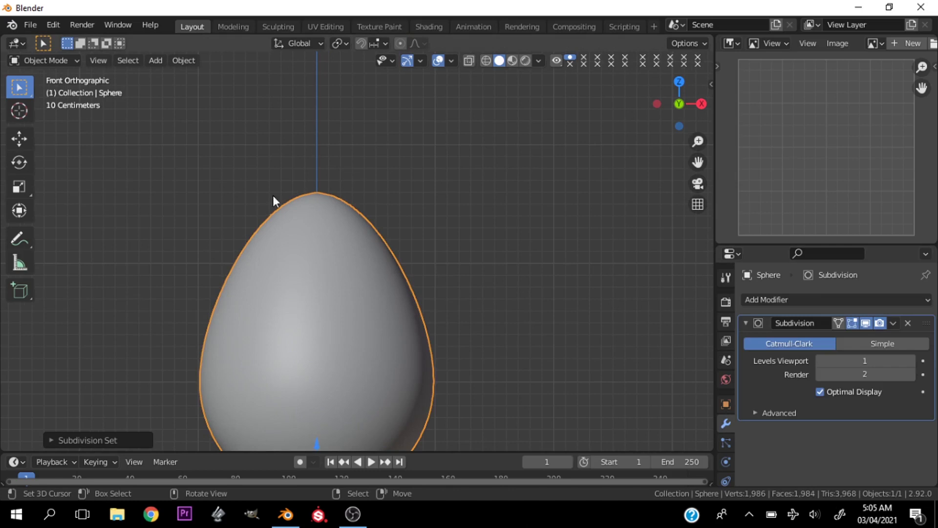
pyautogui.scroll(-2, 492, 185)
# Return to a straight front view of the smoothed egg and open the File menu.
pyautogui.moveTo(689, 131); pyautogui.dragTo(670, 113)
pyautogui.scroll(2, 385, 272)
pyautogui.press('`')
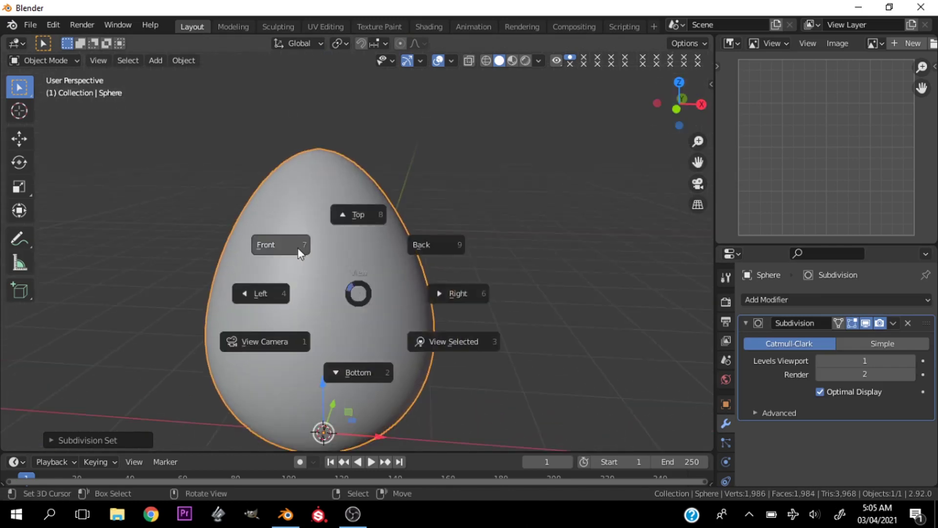
pyautogui.click(299, 247)
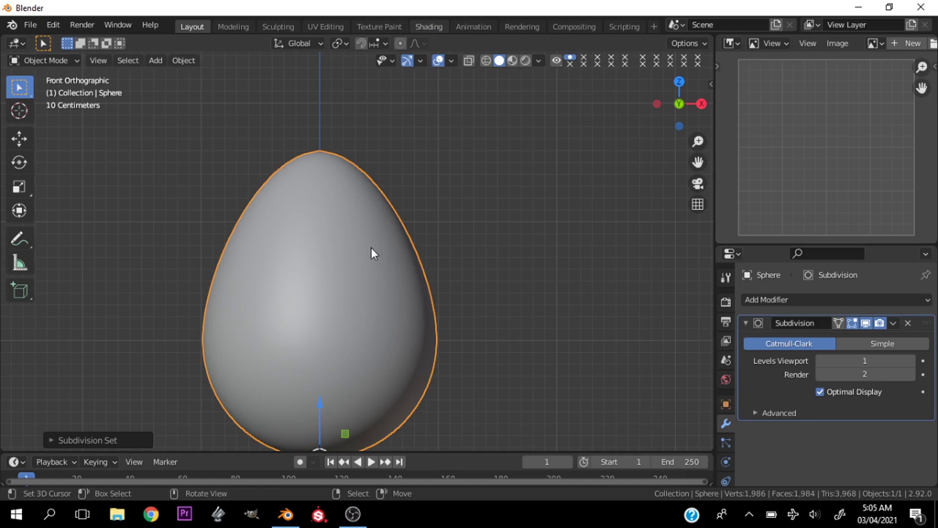
pyautogui.scroll(5, 418, 194)
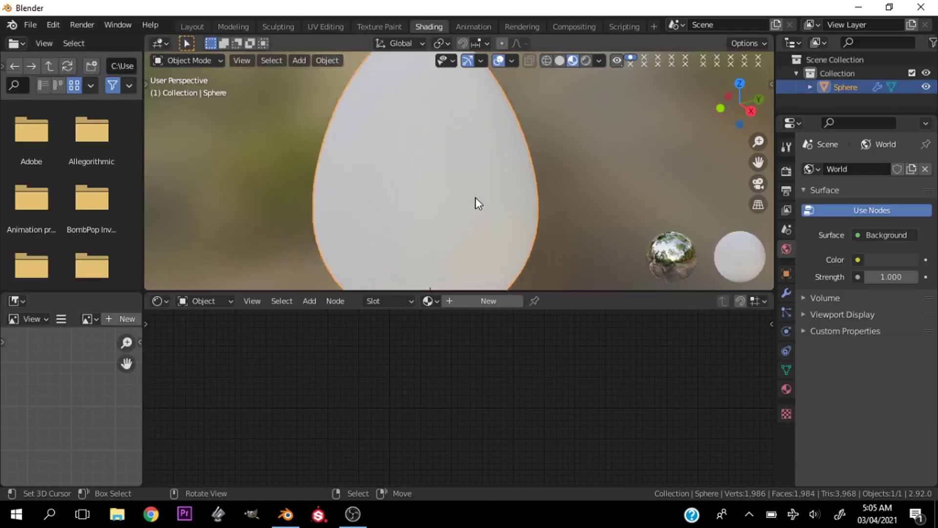
pyautogui.scroll(-3, 479, 203)
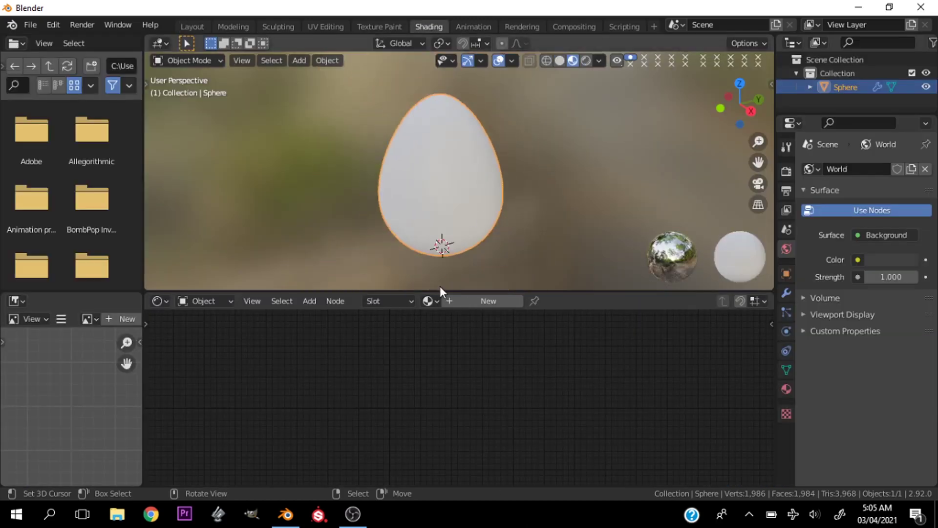
pyautogui.click(39, 25)
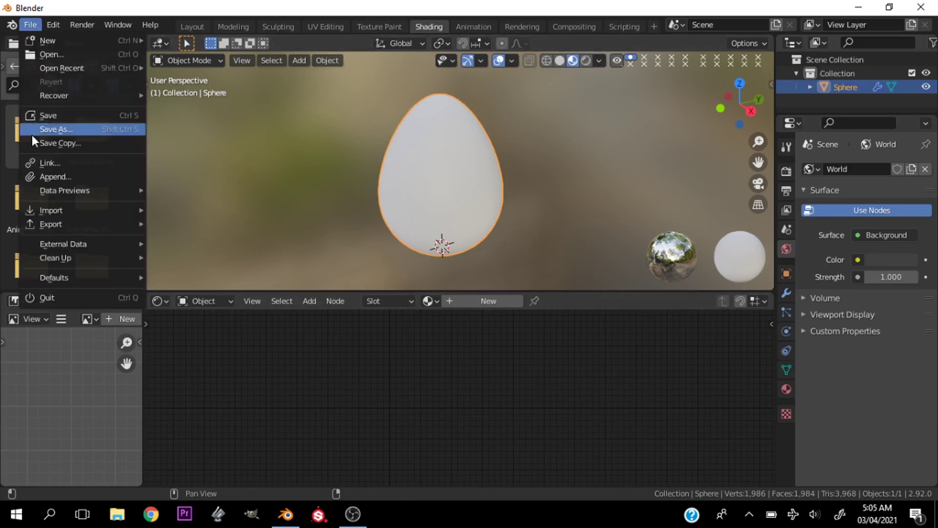
# Append the poka material from Animation/models/Demmy_Art_animation/Pearl_shading.blend.
pyautogui.click(65, 176)
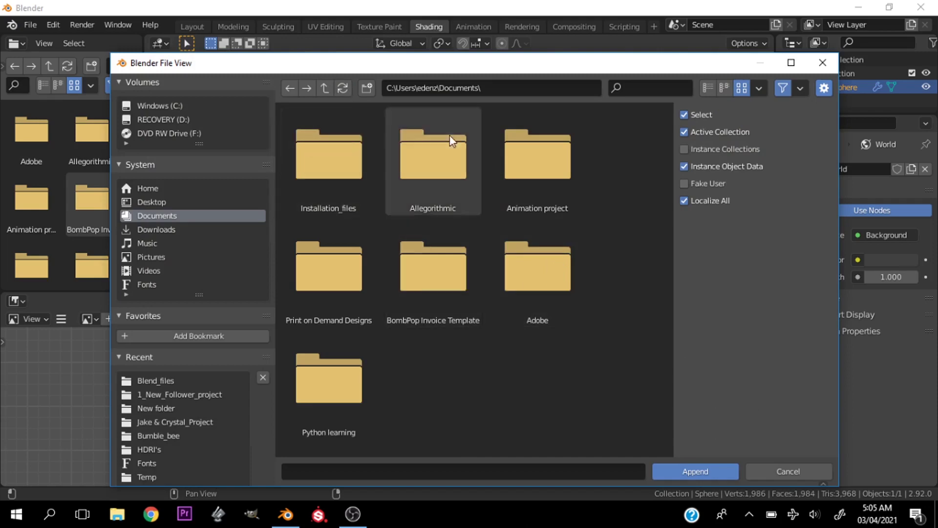
pyautogui.doubleClick(527, 166)
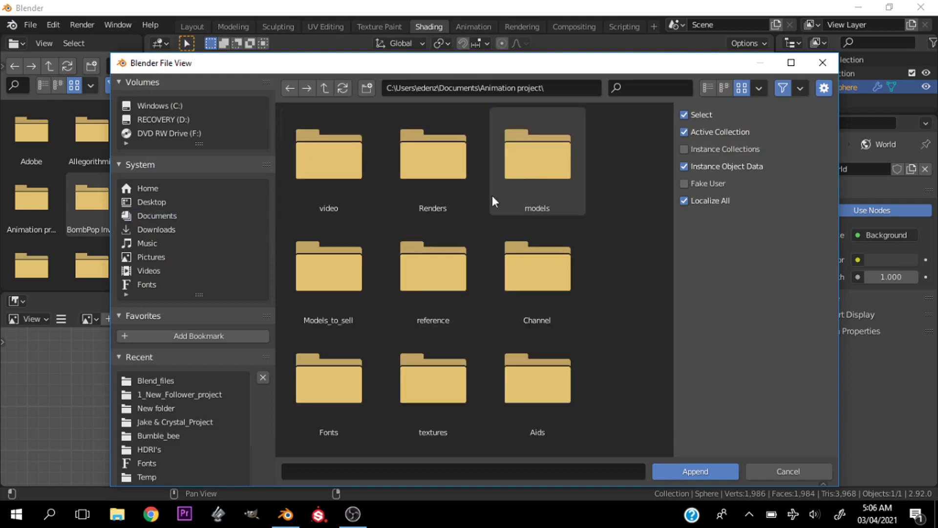
pyautogui.doubleClick(518, 172)
pyautogui.doubleClick(546, 176)
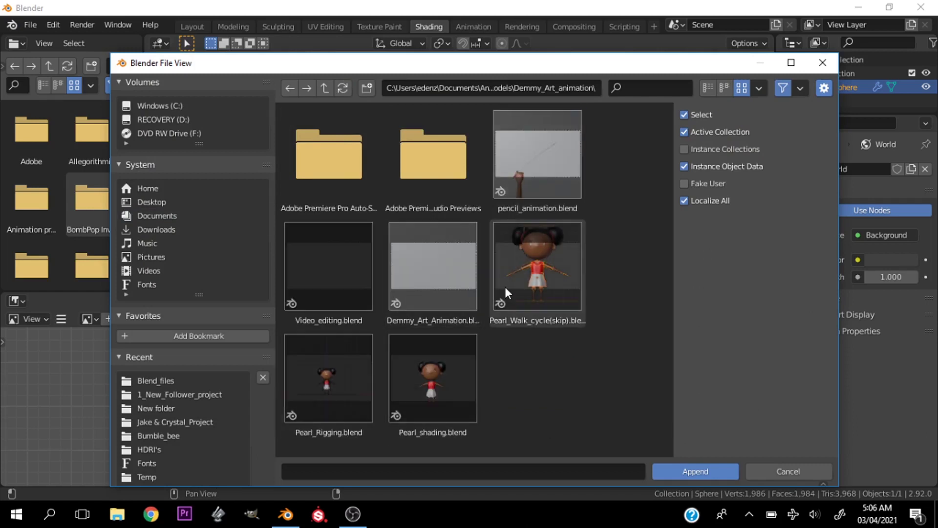
pyautogui.doubleClick(408, 434)
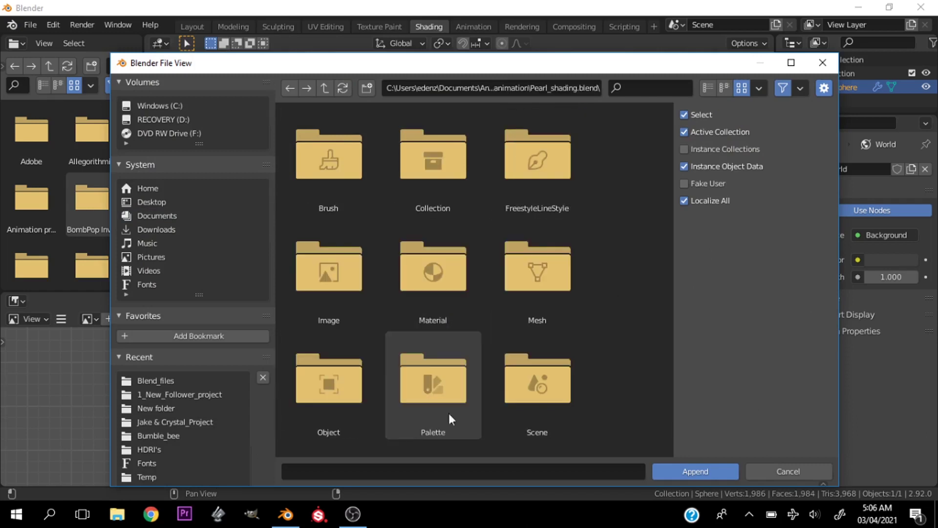
pyautogui.doubleClick(445, 308)
pyautogui.scroll(-3, 517, 359)
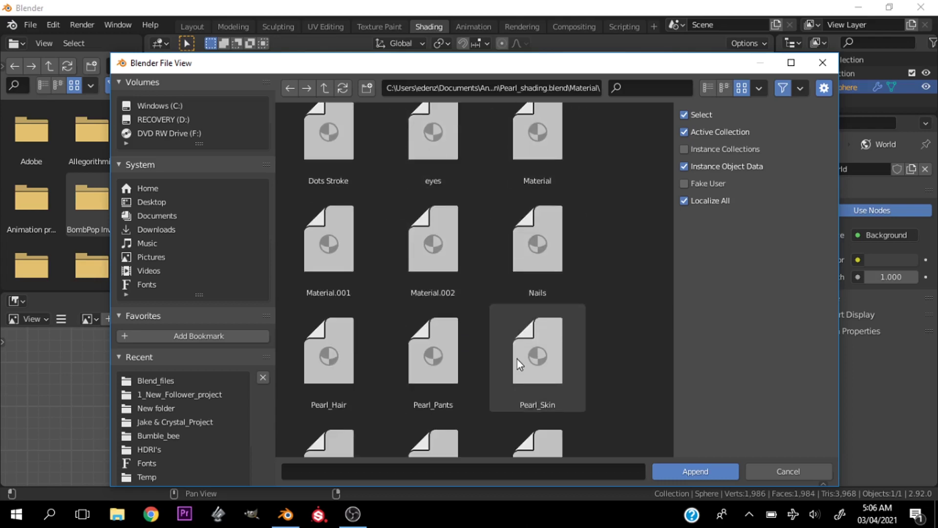
pyautogui.click(520, 381)
pyautogui.doubleClick(520, 380)
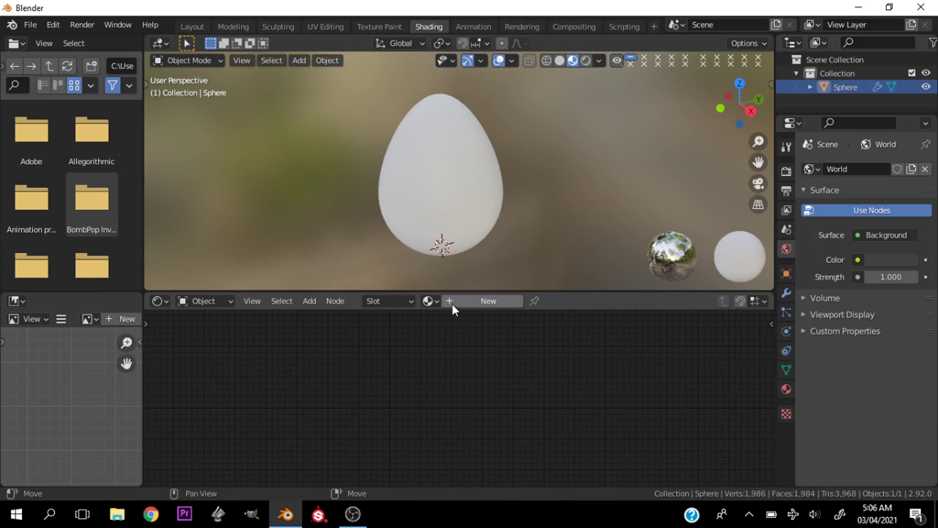
# Assign the poka material to the egg and frame its node tree in the Shader Editor.
pyautogui.click(429, 300)
pyautogui.click(454, 322)
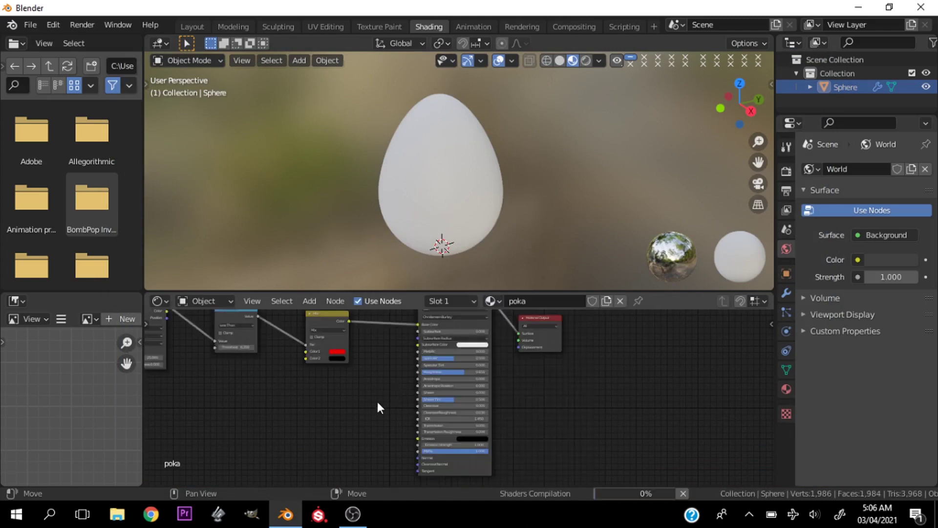
pyautogui.press('Home')
pyautogui.scroll(1, 369, 402)
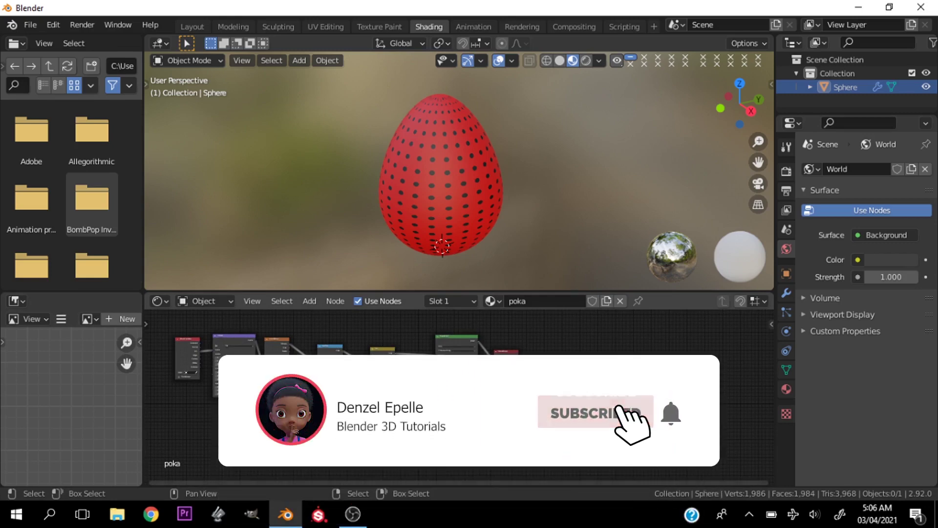
pyautogui.keyDown('ctrl'); pyautogui.moveTo(342, 391); pyautogui.dragTo(200, 447, button='middle'); pyautogui.keyUp('ctrl')
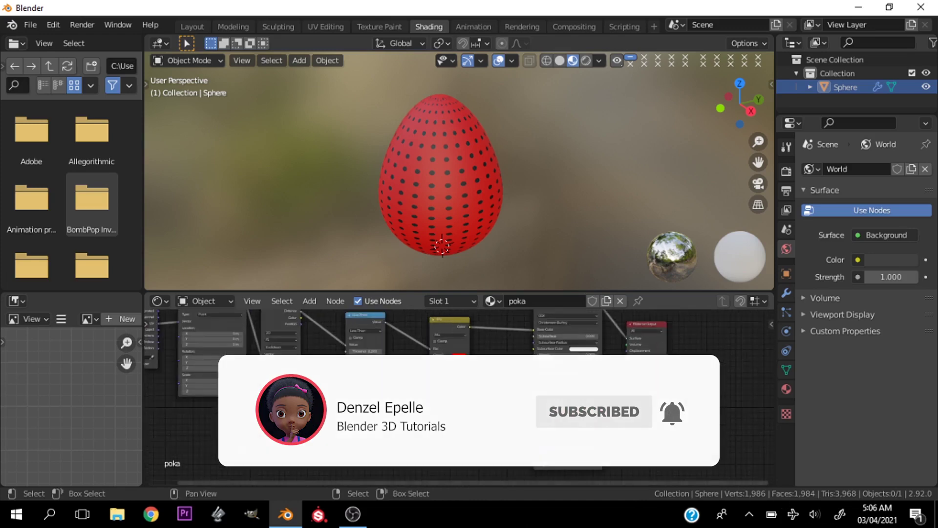
# Link Generated coordinates into the Mapping node and switch the Voronoi Texture to 3D.
pyautogui.scroll(4, 202, 453)
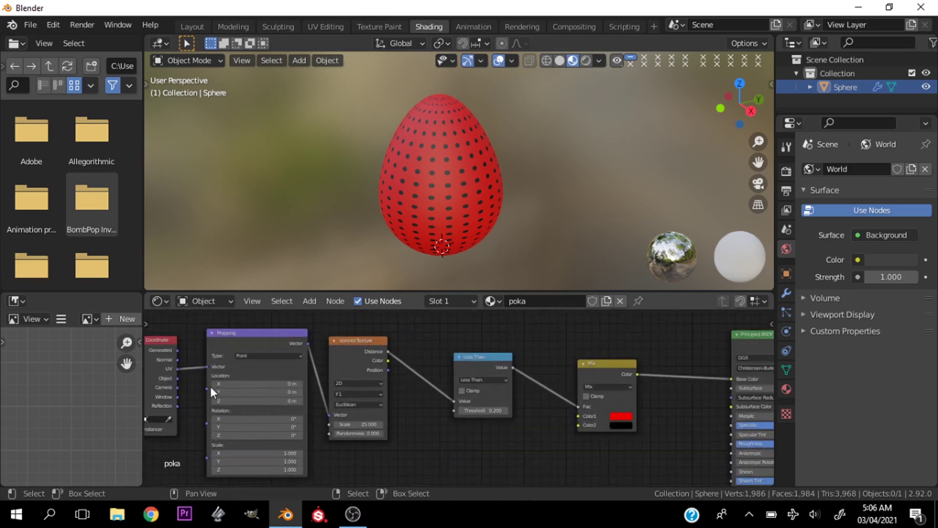
pyautogui.moveTo(176, 349); pyautogui.dragTo(208, 367)
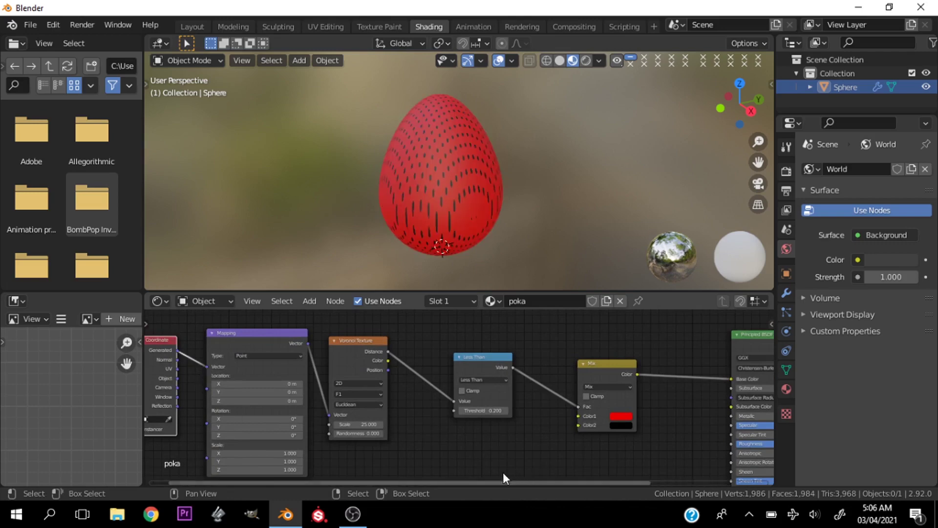
pyautogui.scroll(2, 367, 453)
pyautogui.click(351, 377)
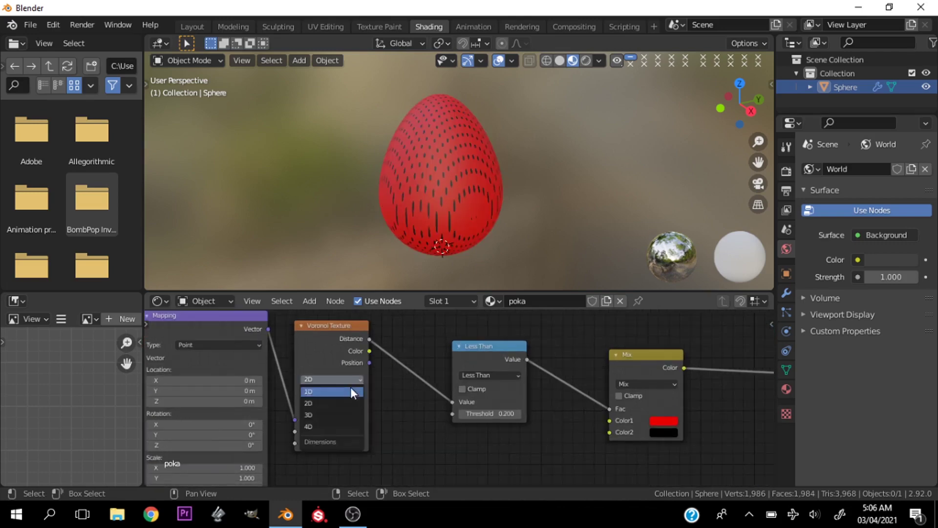
pyautogui.click(334, 415)
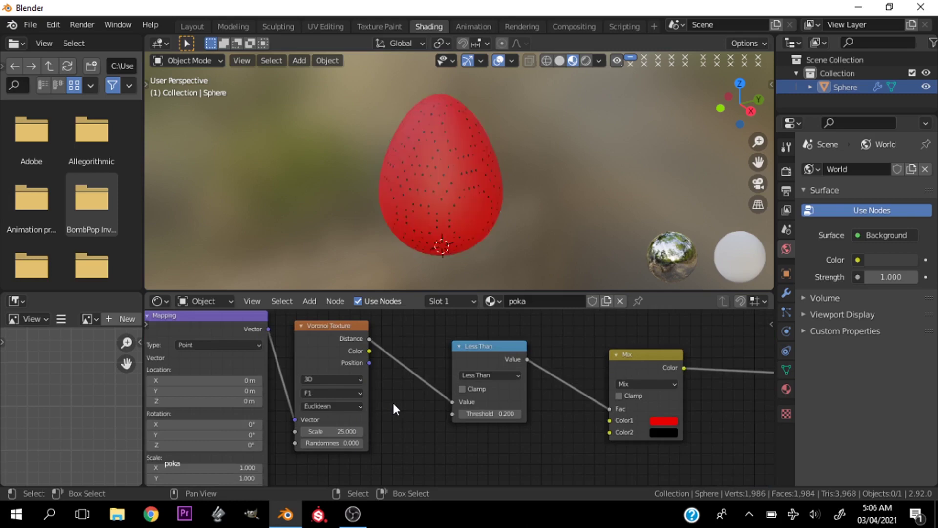
# Set the Mapping node's X, Y and Z scale to 0.3.
pyautogui.keyDown('shift'); pyautogui.scroll(-2, 386, 436); pyautogui.keyUp('shift')
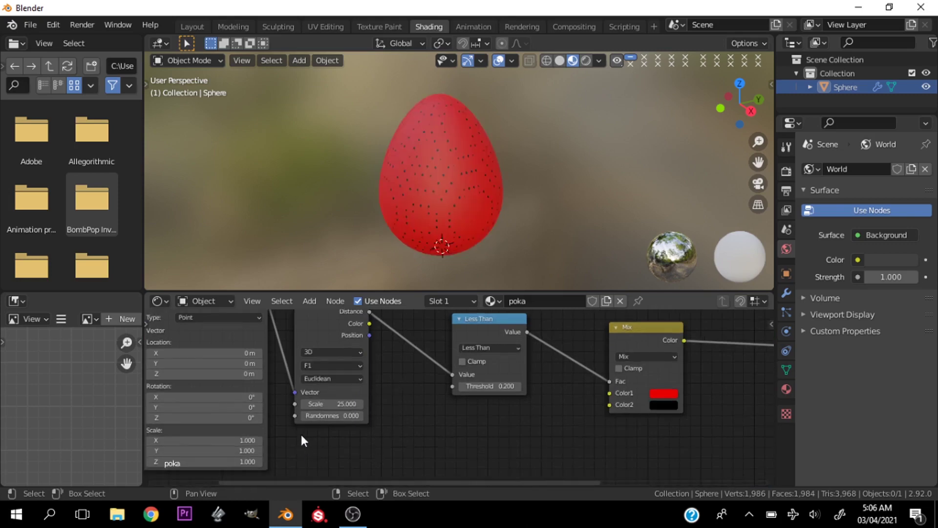
pyautogui.moveTo(205, 440); pyautogui.dragTo(206, 461)
pyautogui.write('0.3')
pyautogui.press('Return')
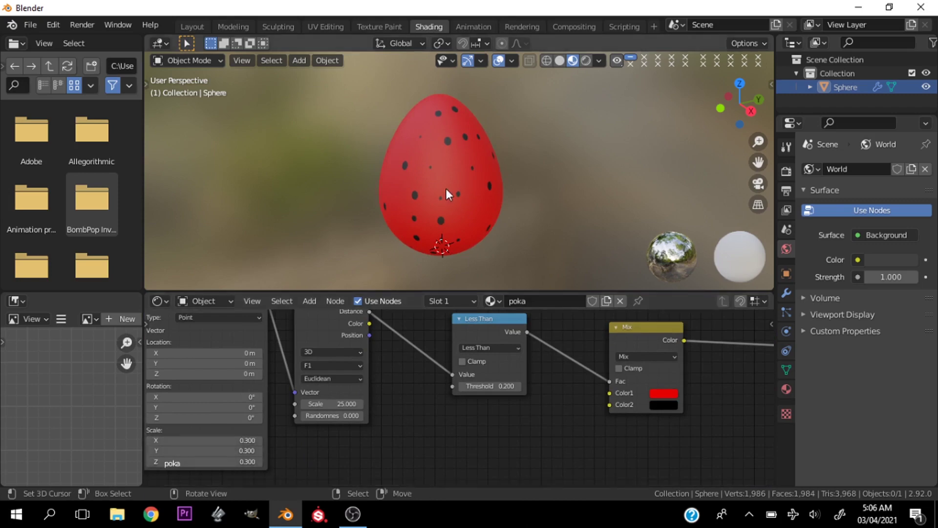
pyautogui.scroll(2, 446, 189)
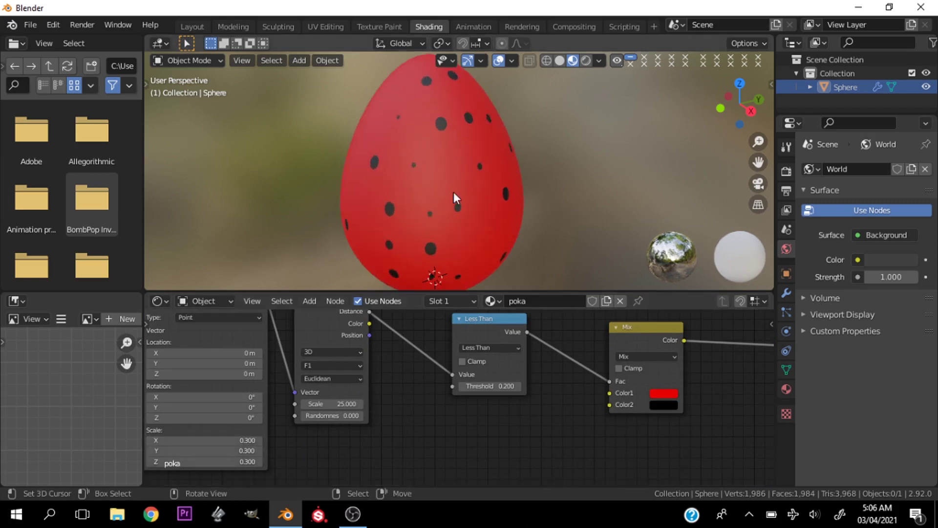
# Set the Mix node's Color1 to bright pink and Color2 to white.
pyautogui.click(656, 391)
pyautogui.moveTo(698, 282); pyautogui.dragTo(709, 291)
pyautogui.moveTo(741, 249); pyautogui.dragTo(741, 241)
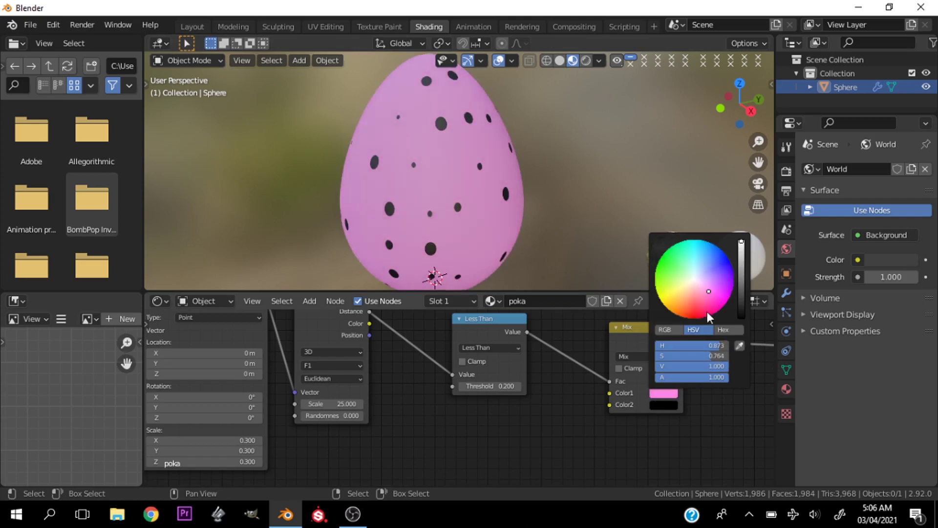
pyautogui.click(666, 404)
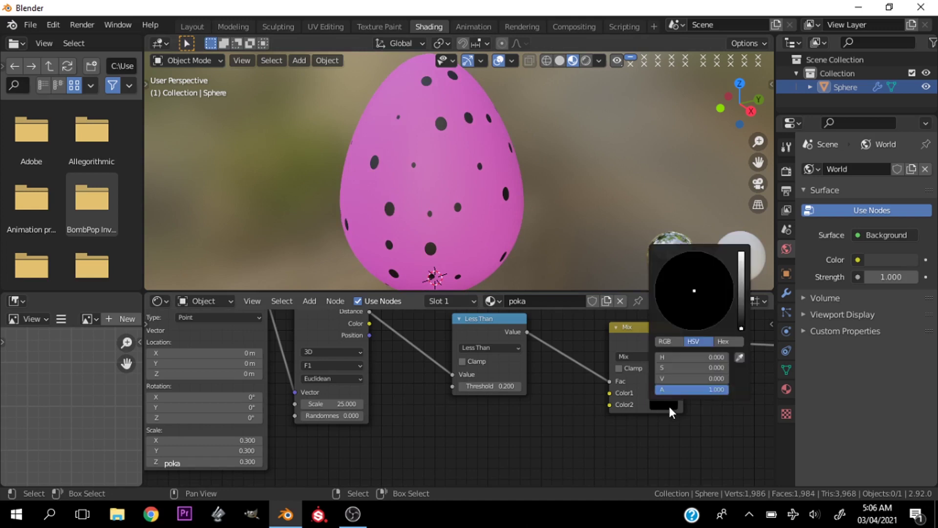
pyautogui.moveTo(740, 275); pyautogui.dragTo(741, 254)
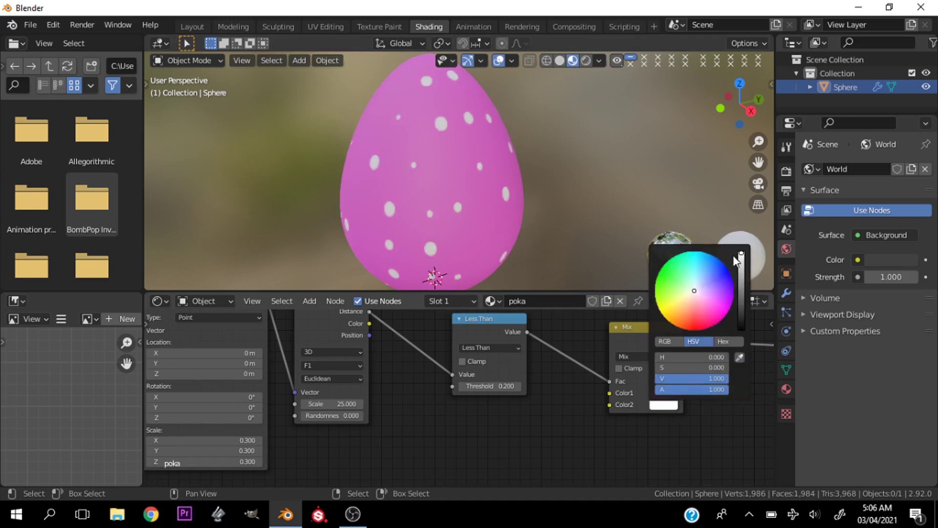
pyautogui.scroll(-4, 376, 111)
# Orbit around the pink egg, then view it in Front Orthographic and zoom out.
pyautogui.moveTo(740, 101); pyautogui.dragTo(615, 146)
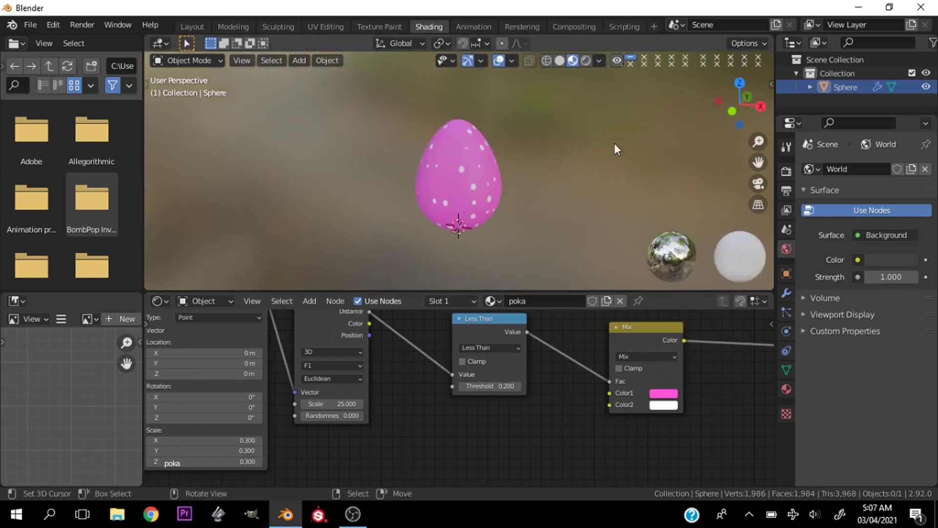
pyautogui.scroll(5, 614, 146)
pyautogui.click(658, 393)
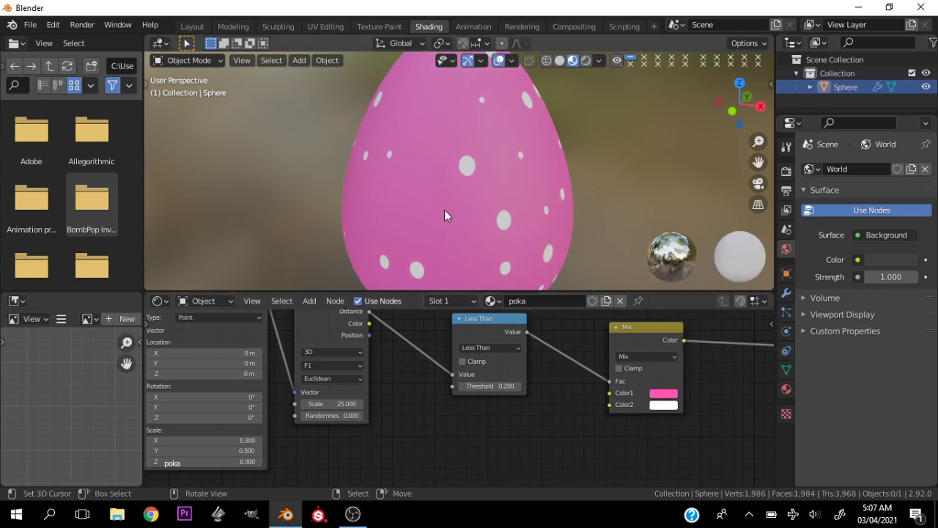
pyautogui.scroll(-3, 445, 209)
pyautogui.moveTo(738, 105); pyautogui.dragTo(733, 107)
pyautogui.scroll(3, 432, 205)
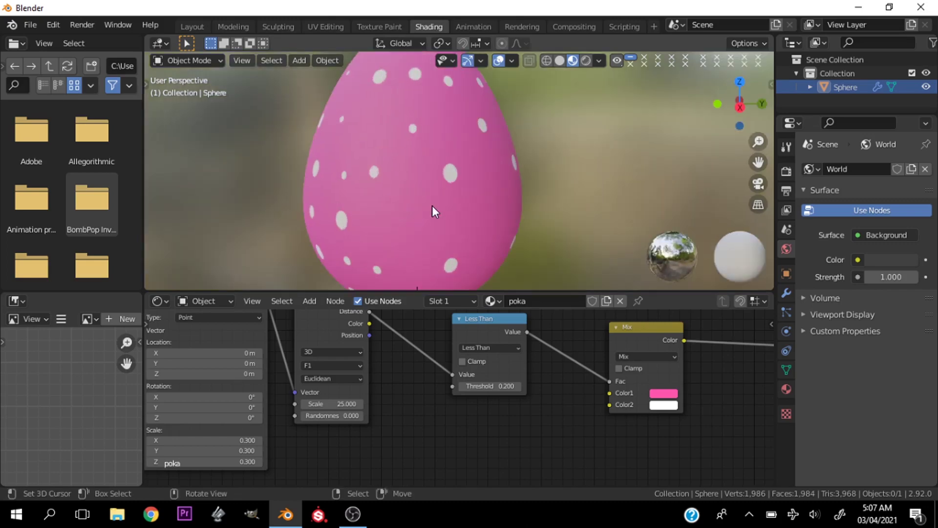
pyautogui.press('KP_1')
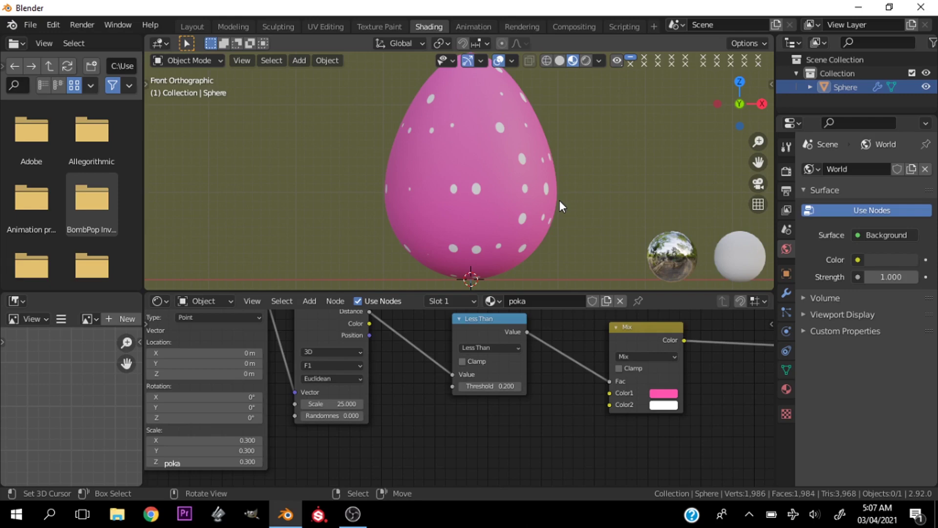
pyautogui.scroll(-2, 560, 199)
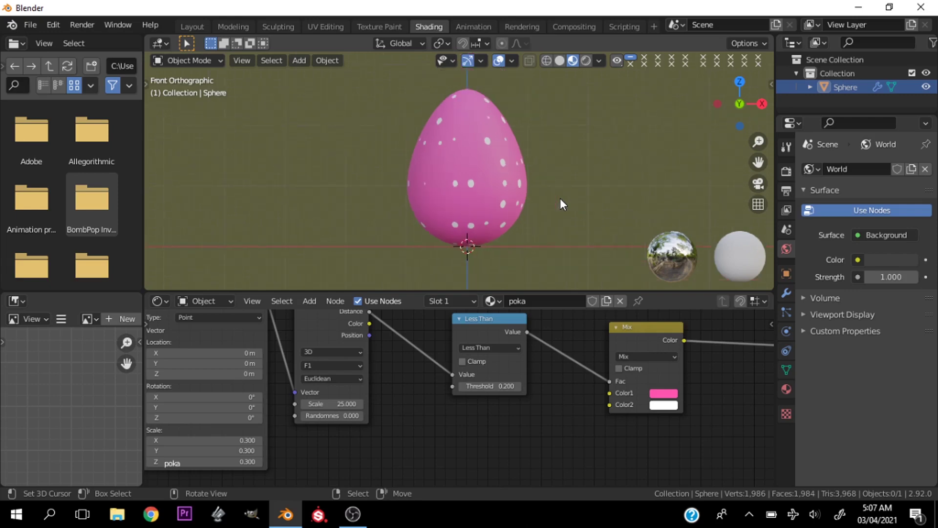